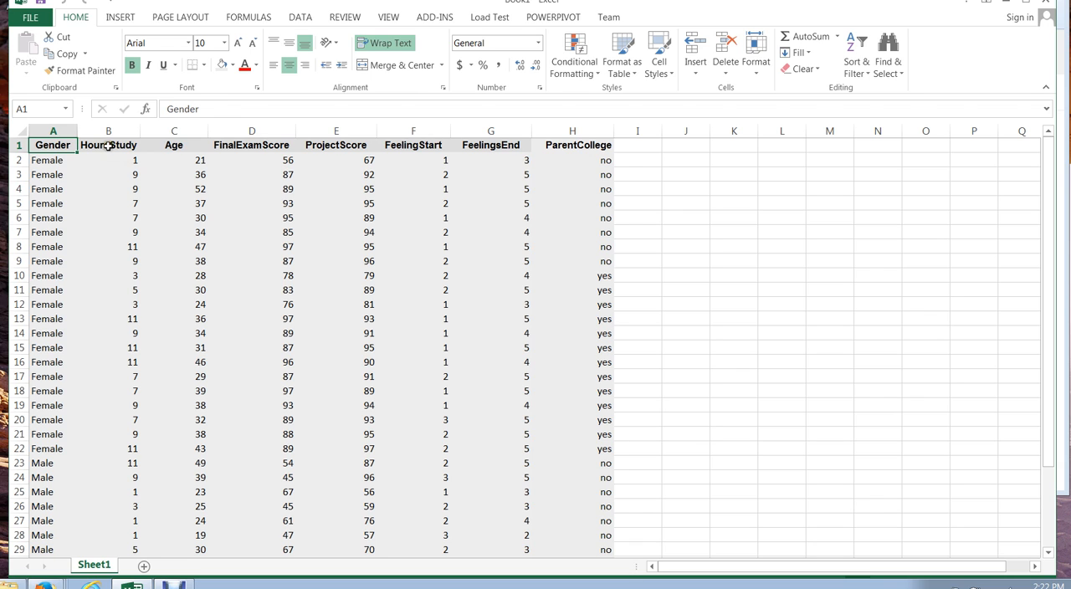
Review each column header of the student dataset, from Gender through ParentCollege
{"action": "left_click", "coordinate": [111, 145]}
{"action": "left_click", "coordinate": [171, 147]}
{"action": "left_click", "coordinate": [239, 146]}
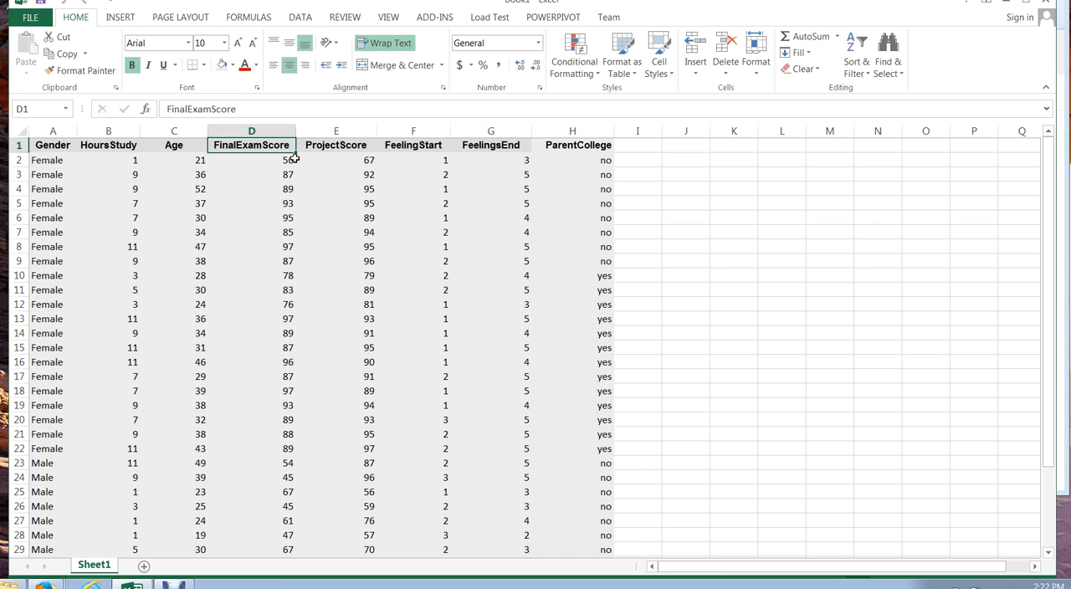
{"action": "left_click", "coordinate": [55, 149]}
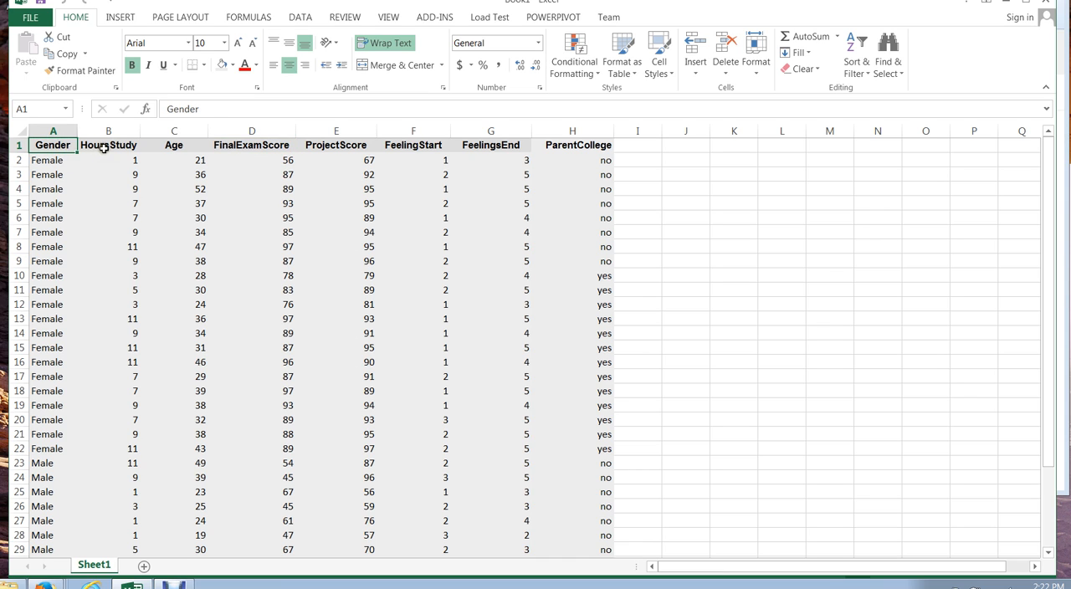
{"action": "left_click", "coordinate": [104, 148]}
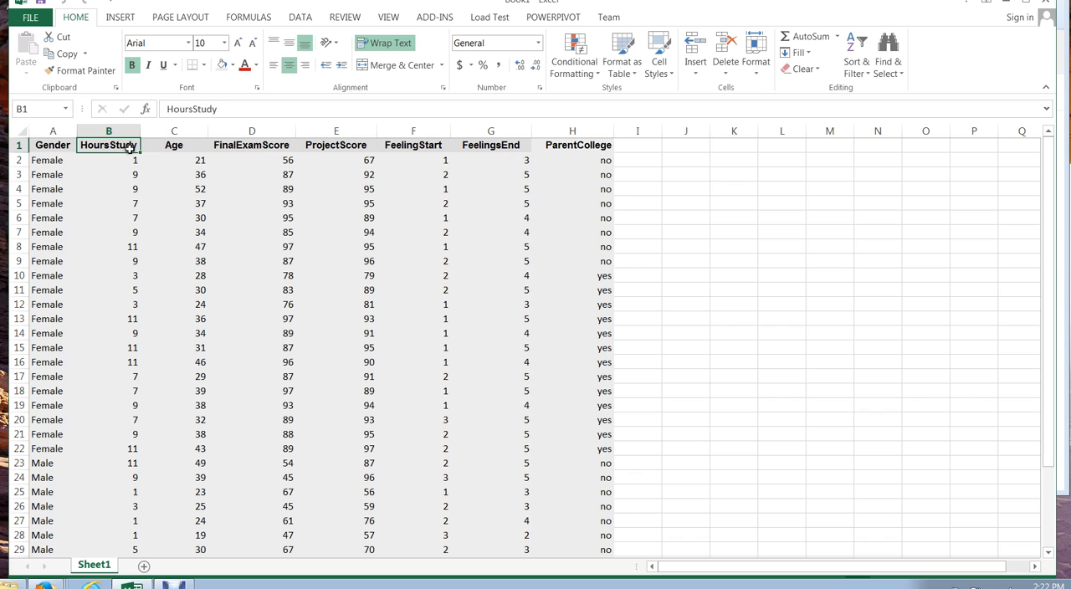
{"action": "left_click", "coordinate": [171, 147]}
{"action": "left_click", "coordinate": [238, 147]}
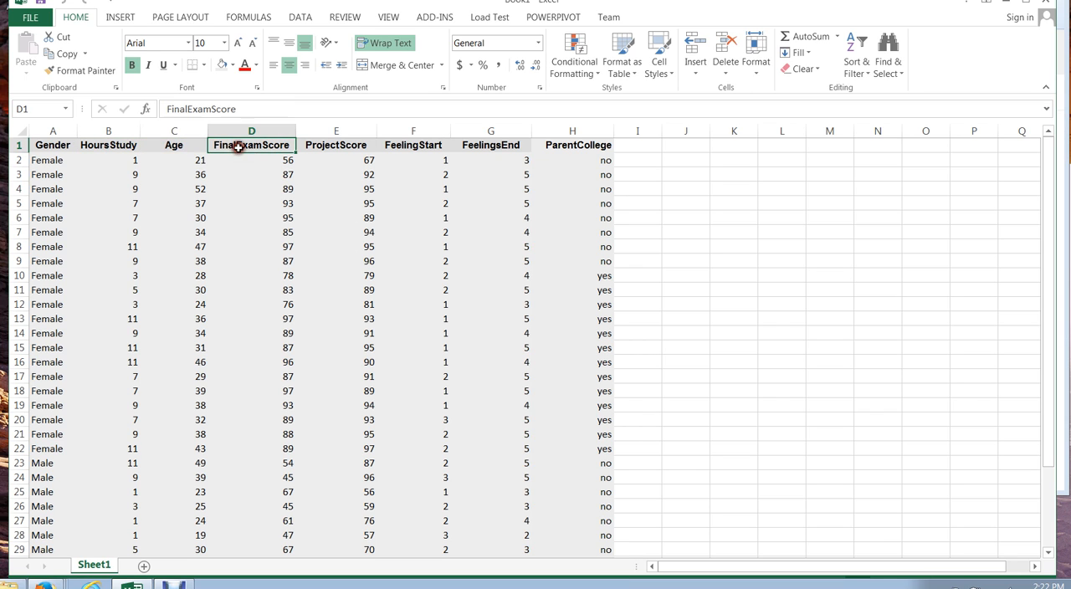
{"action": "left_click", "coordinate": [324, 143]}
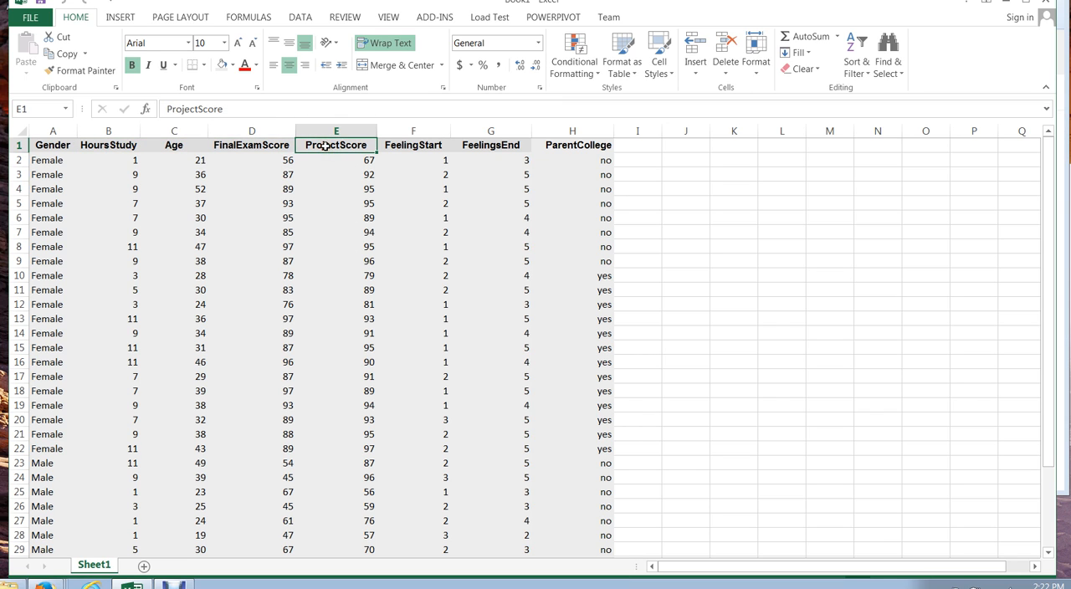
{"action": "left_click", "coordinate": [399, 149]}
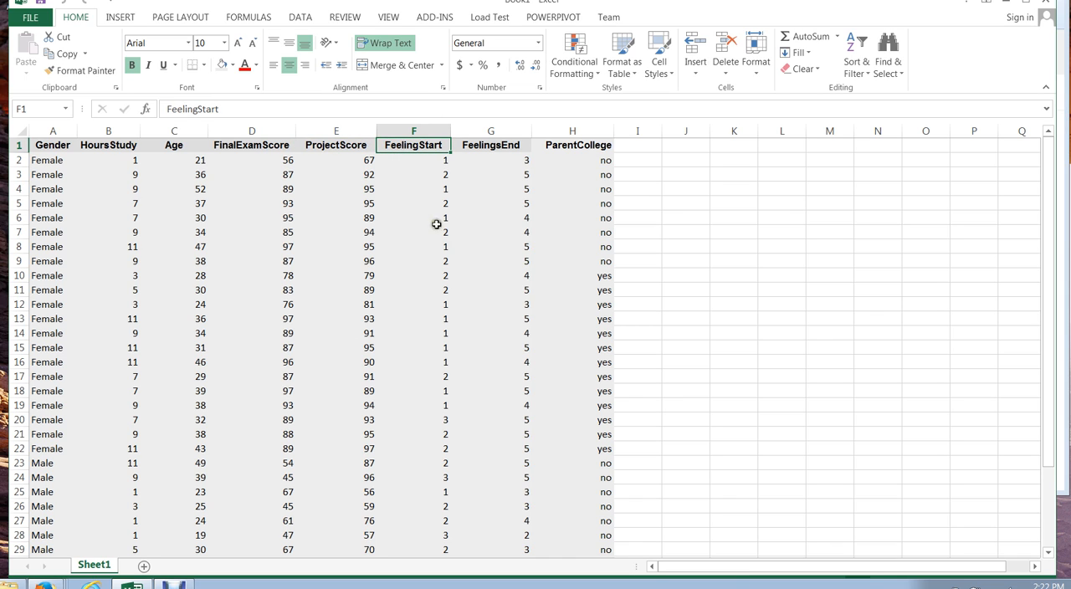
{"action": "left_click", "coordinate": [495, 147]}
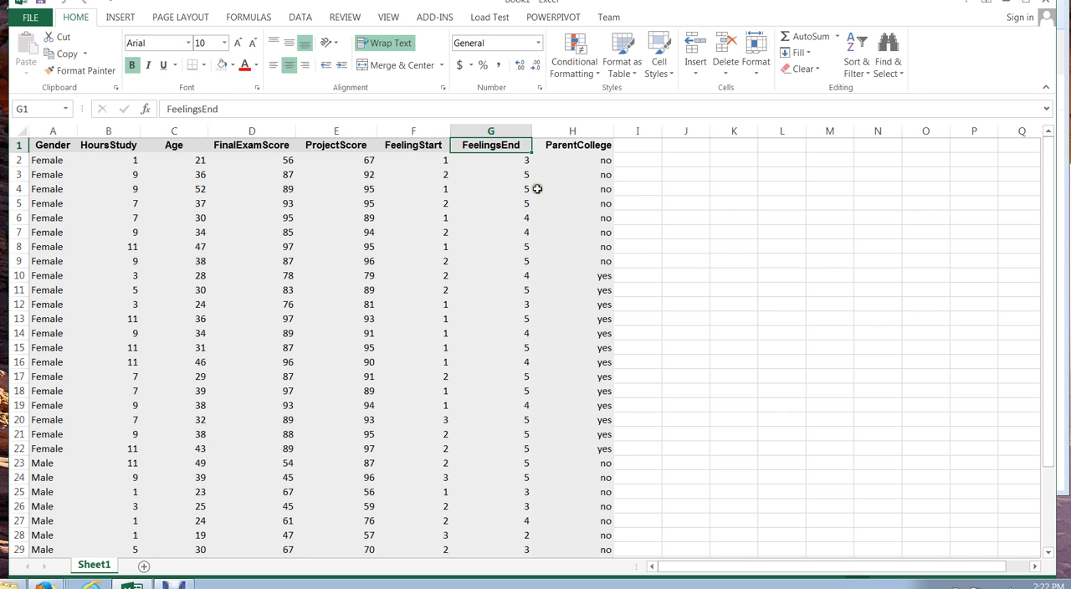
{"action": "left_click", "coordinate": [563, 145]}
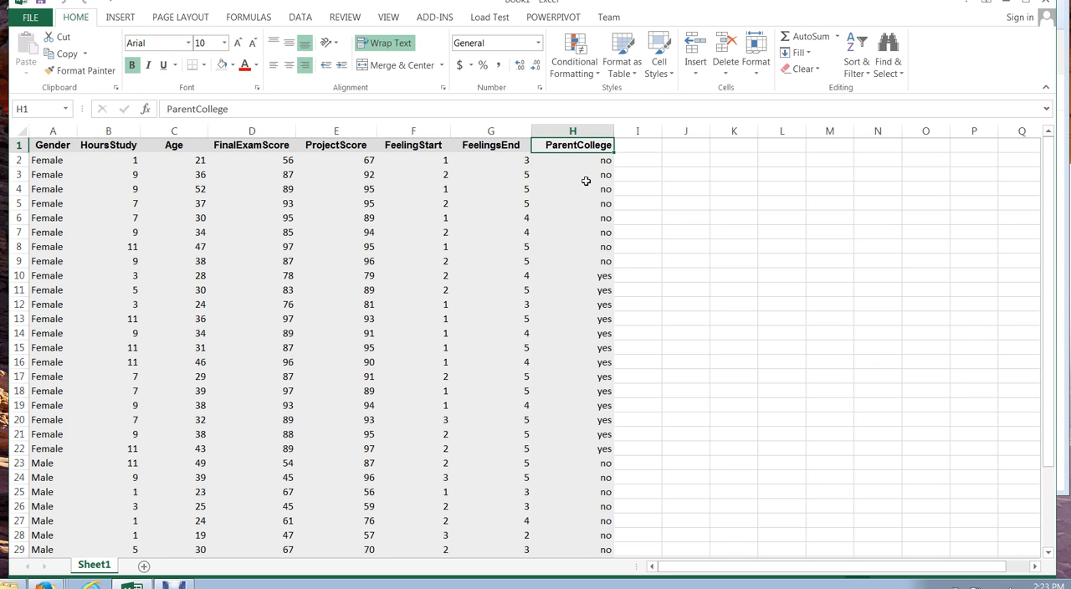
Create a PivotTable from the range Sheet1!$A$1:$H$36 placed on a new worksheet
{"action": "left_click", "coordinate": [119, 16]}
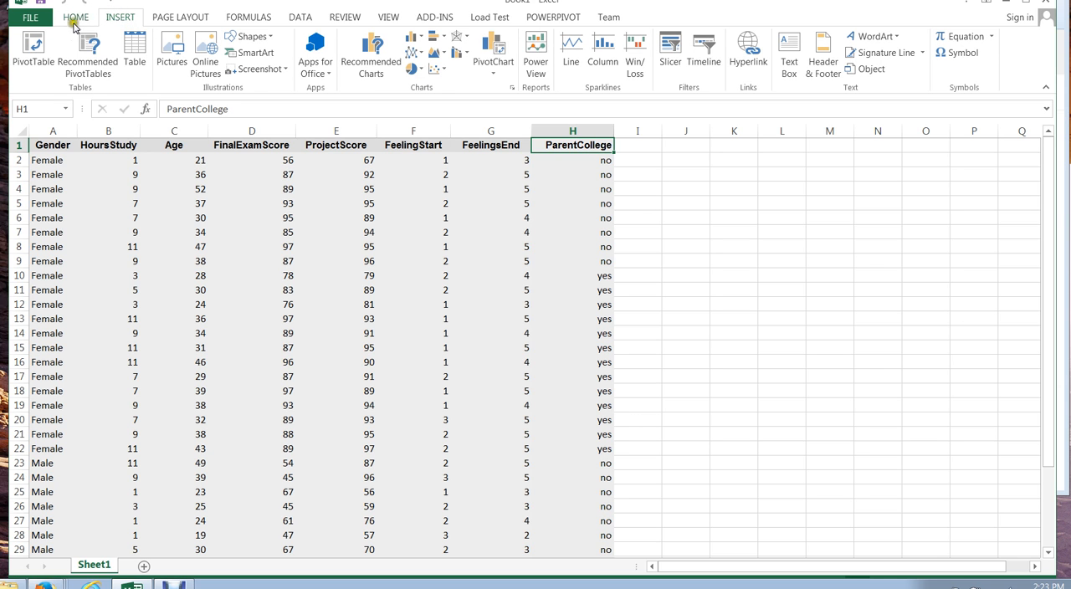
{"action": "left_click", "coordinate": [34, 50]}
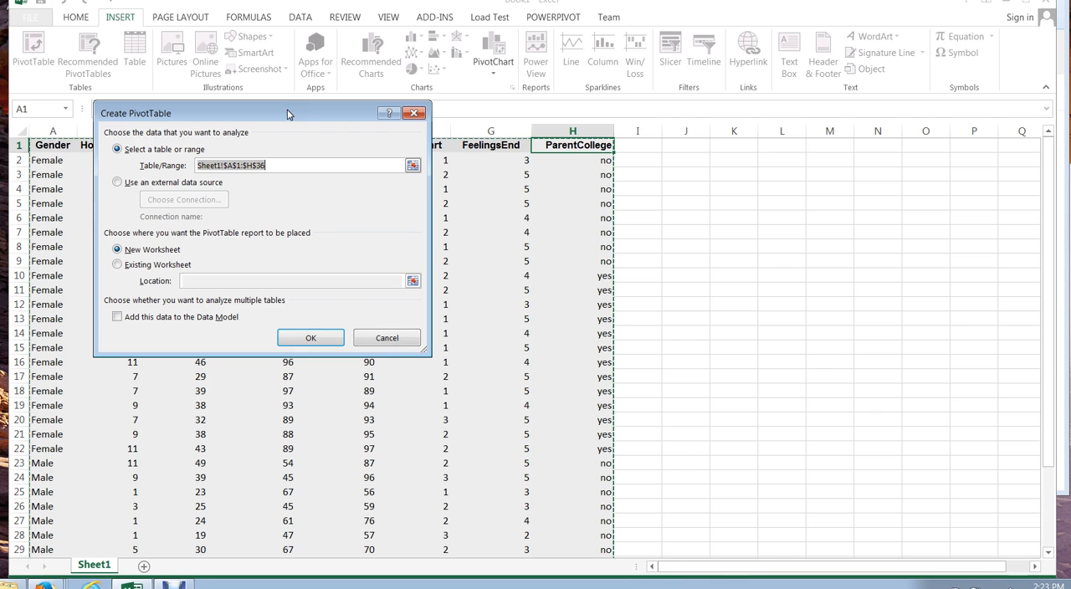
{"action": "left_click_drag", "start_coordinate": [287, 113], "coordinate": [834, 182]}
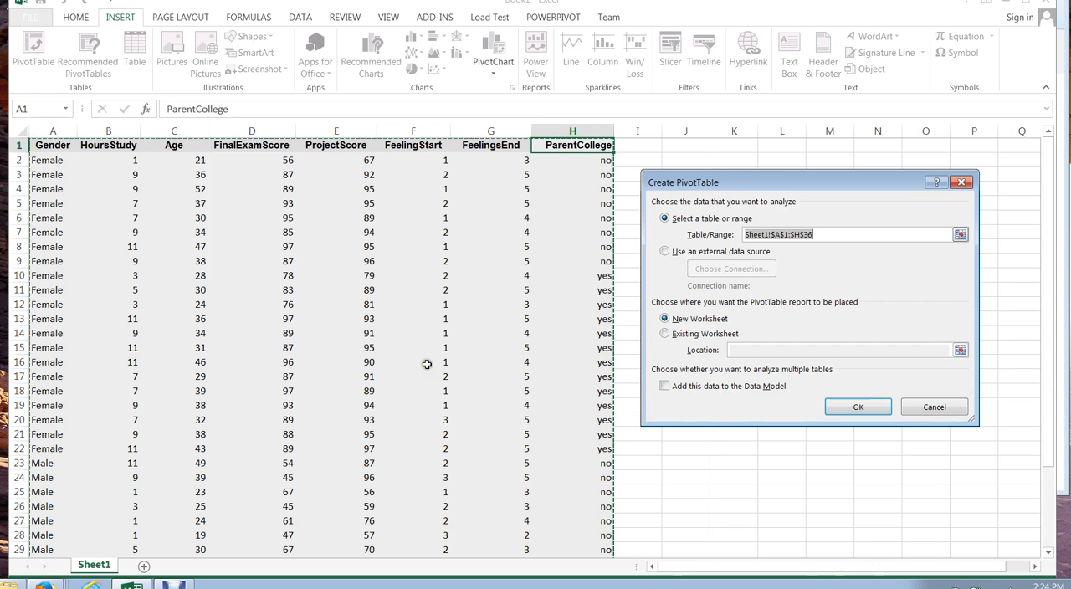
{"action": "left_click_drag", "start_coordinate": [777, 183], "coordinate": [374, 183]}
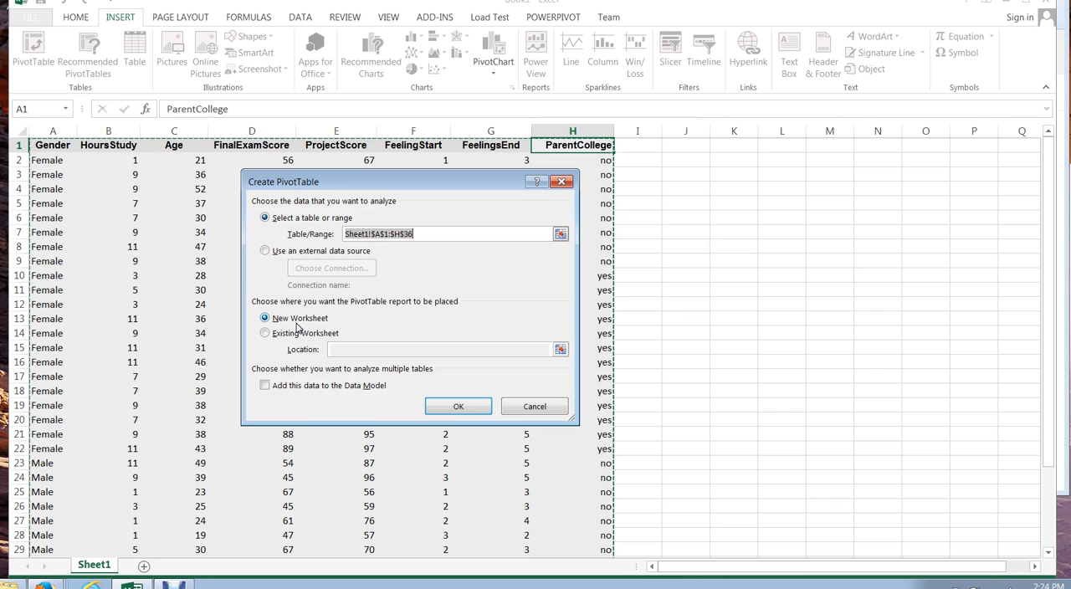
{"action": "left_click", "coordinate": [333, 319]}
{"action": "left_click", "coordinate": [457, 406]}
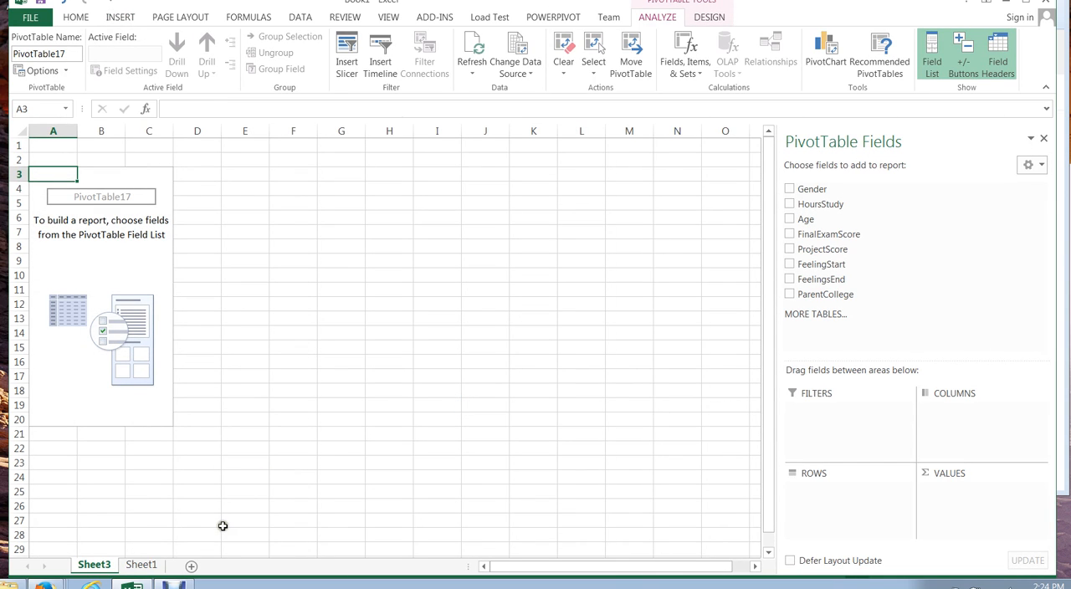
Switch to Sheet1 to view the source data and return to the PivotTable sheet
{"action": "left_click", "coordinate": [73, 563]}
{"action": "left_click", "coordinate": [138, 569]}
{"action": "left_click", "coordinate": [134, 568]}
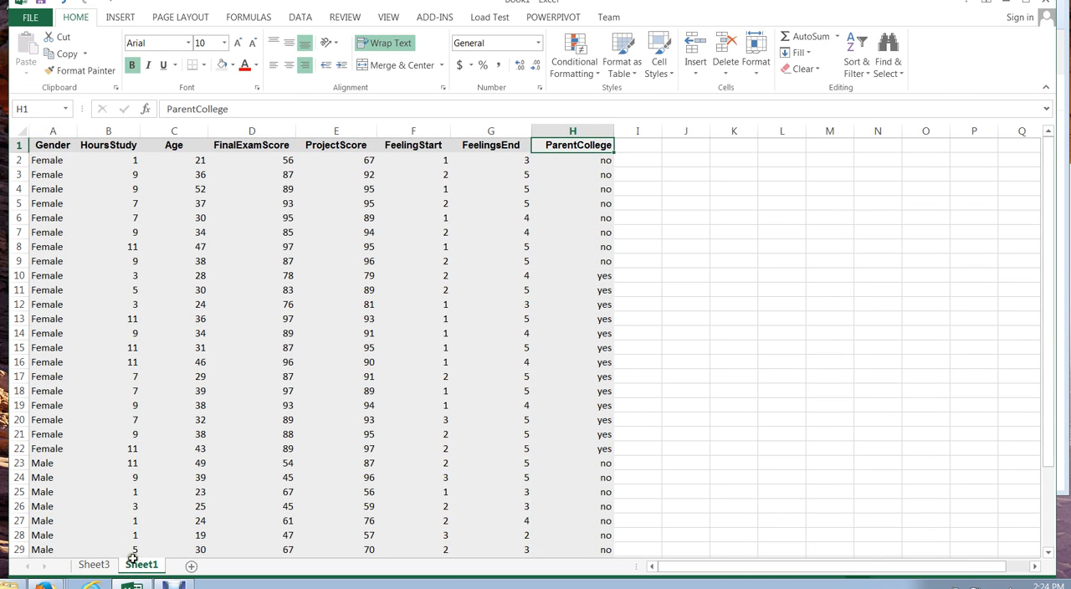
{"action": "left_click", "coordinate": [97, 567]}
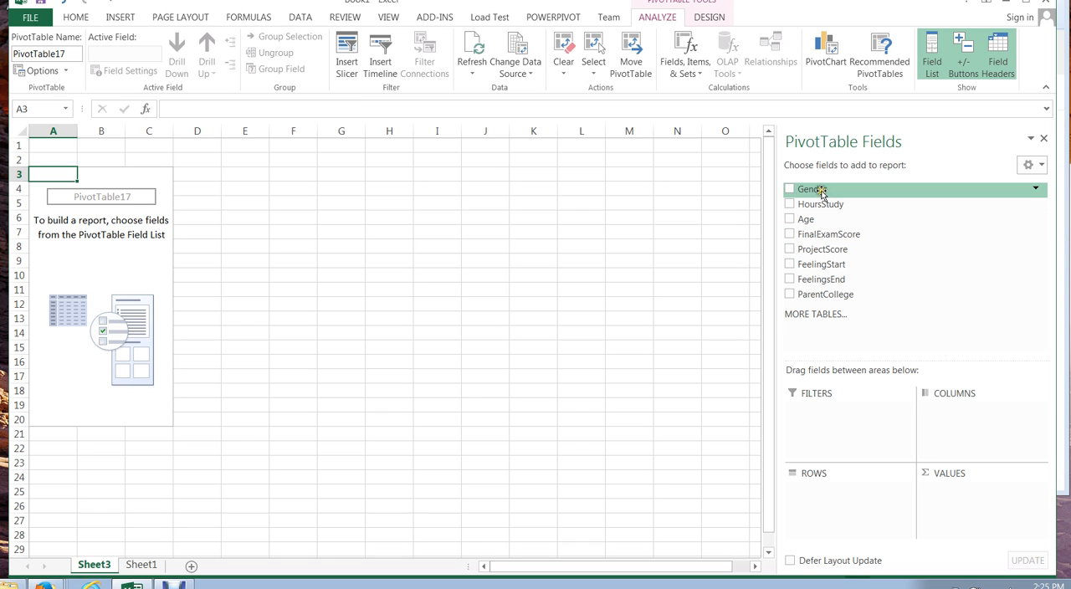
Add the Gender field to the PivotTable rows, trying it in columns before returning it to rows
{"action": "left_click", "coordinate": [789, 189]}
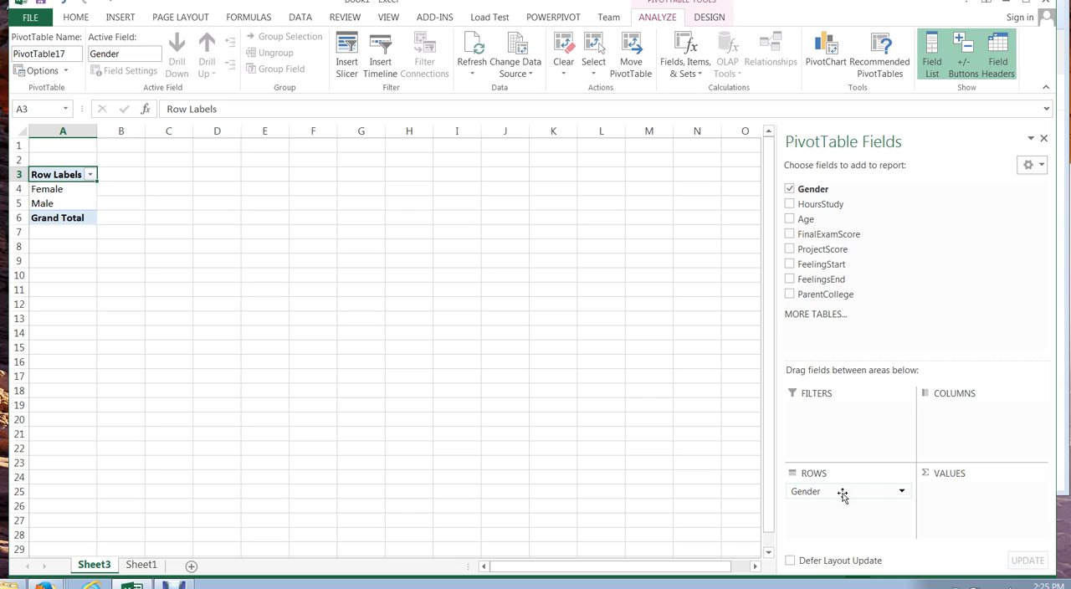
{"action": "left_click_drag", "start_coordinate": [842, 493], "coordinate": [960, 426]}
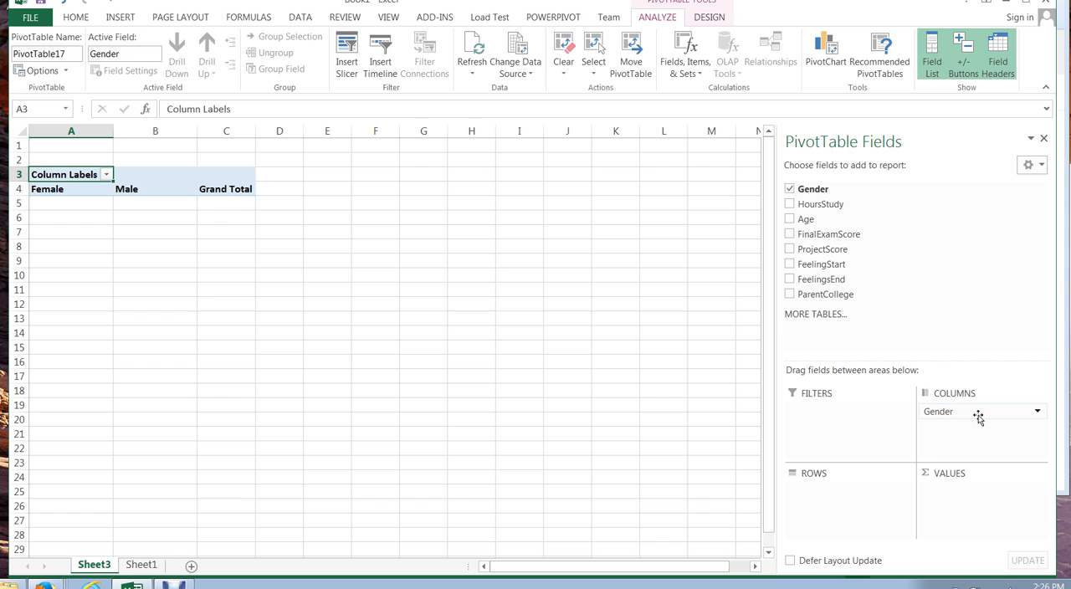
{"action": "left_click_drag", "start_coordinate": [978, 415], "coordinate": [870, 512]}
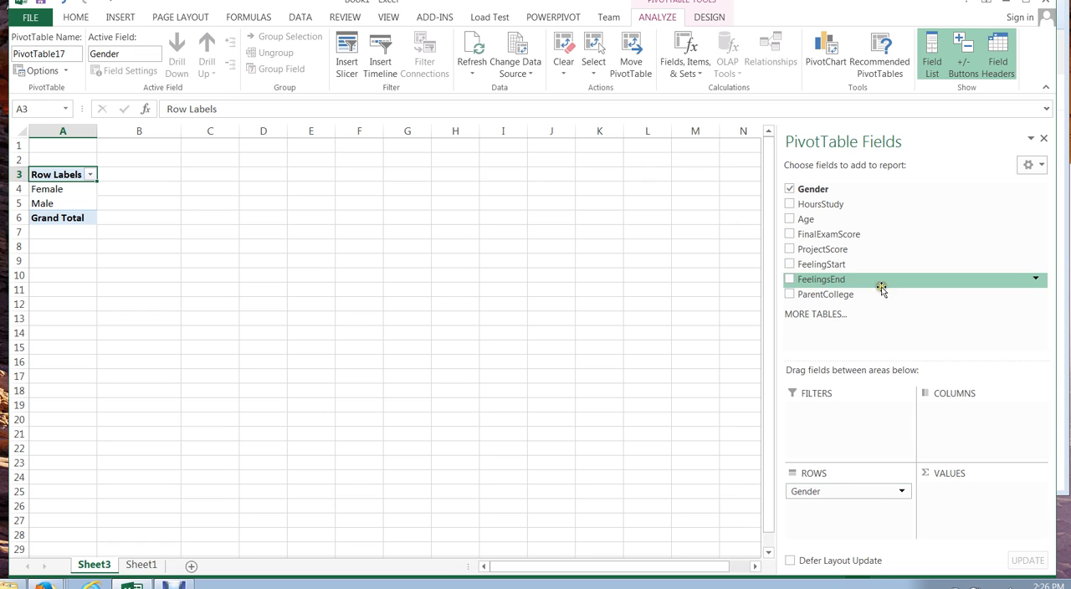
Add FinalExamScore to the values and summarize it by Average
{"action": "left_click", "coordinate": [789, 235]}
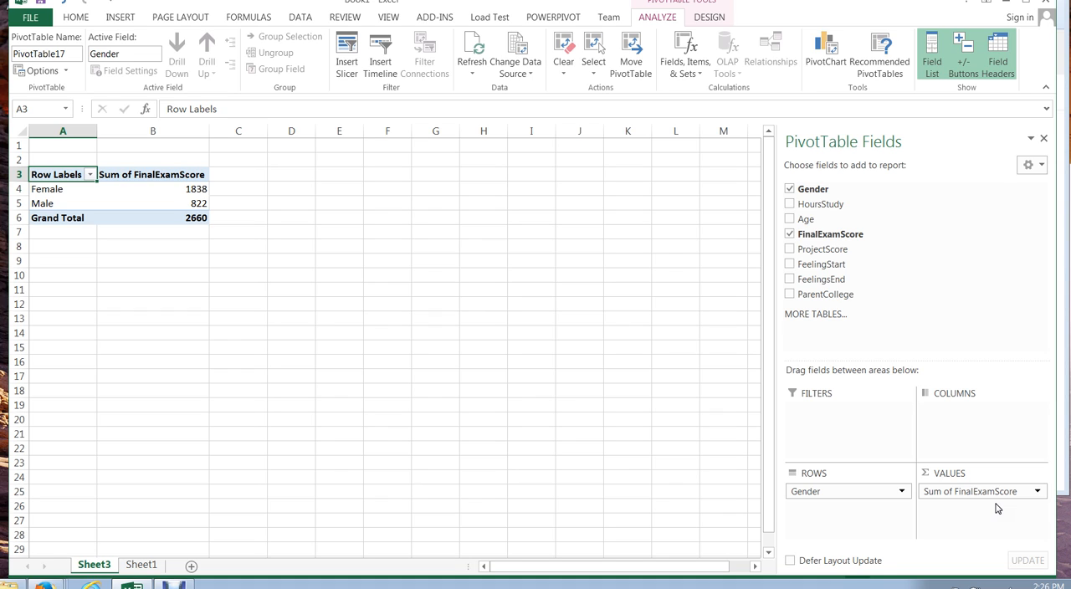
{"action": "left_click", "coordinate": [1037, 492]}
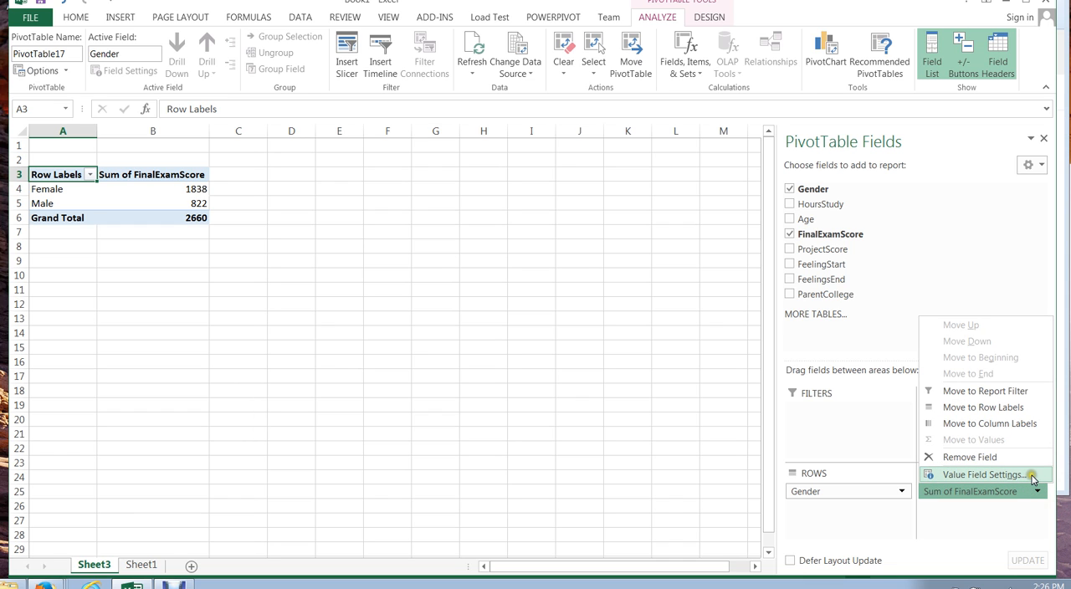
{"action": "left_click", "coordinate": [1033, 475]}
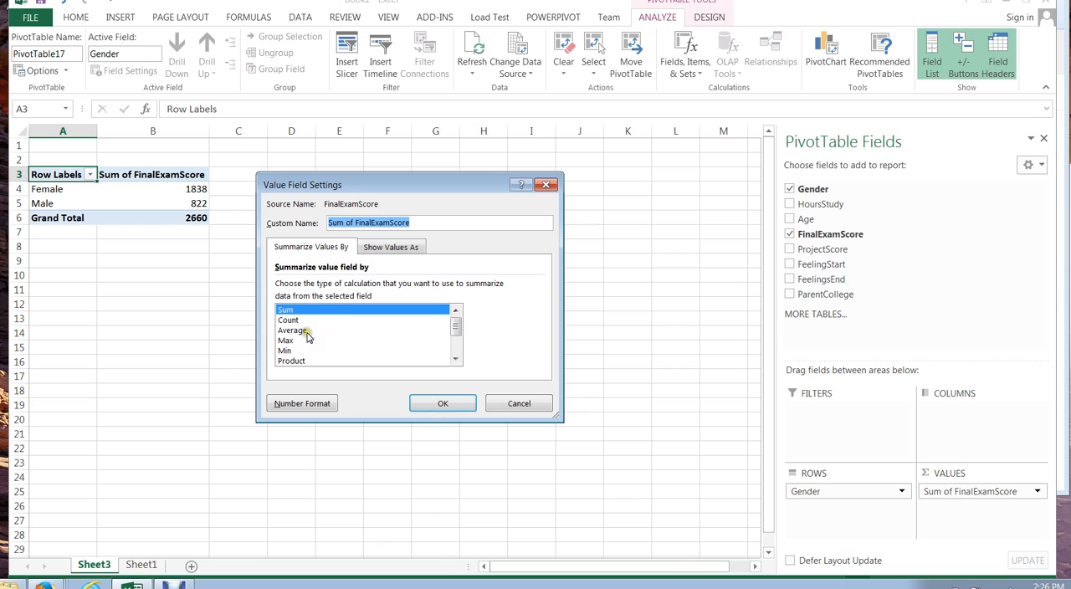
{"action": "left_click", "coordinate": [307, 331]}
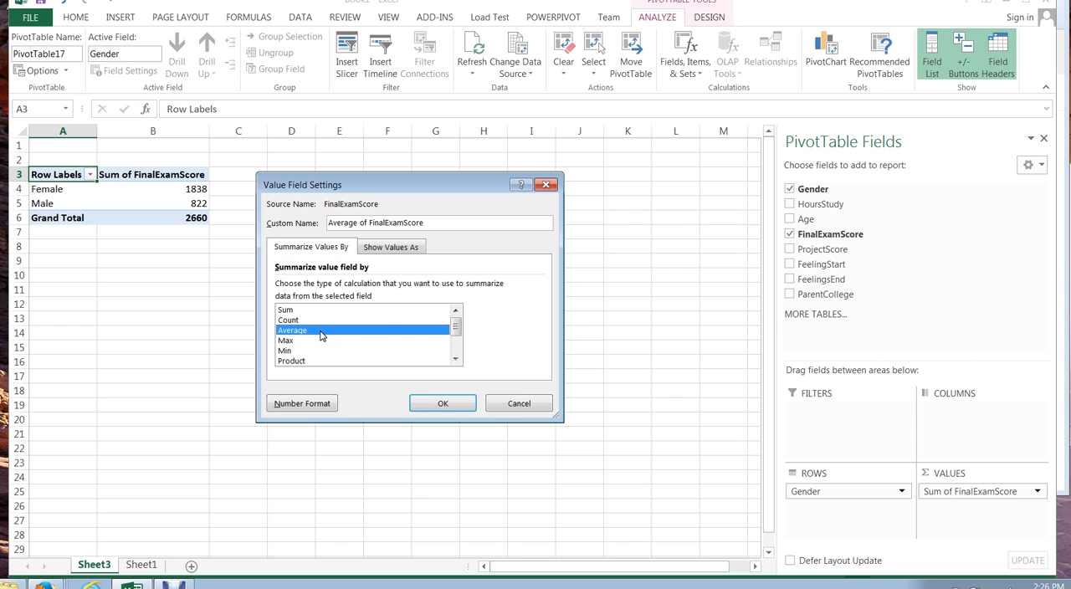
{"action": "left_click", "coordinate": [458, 408]}
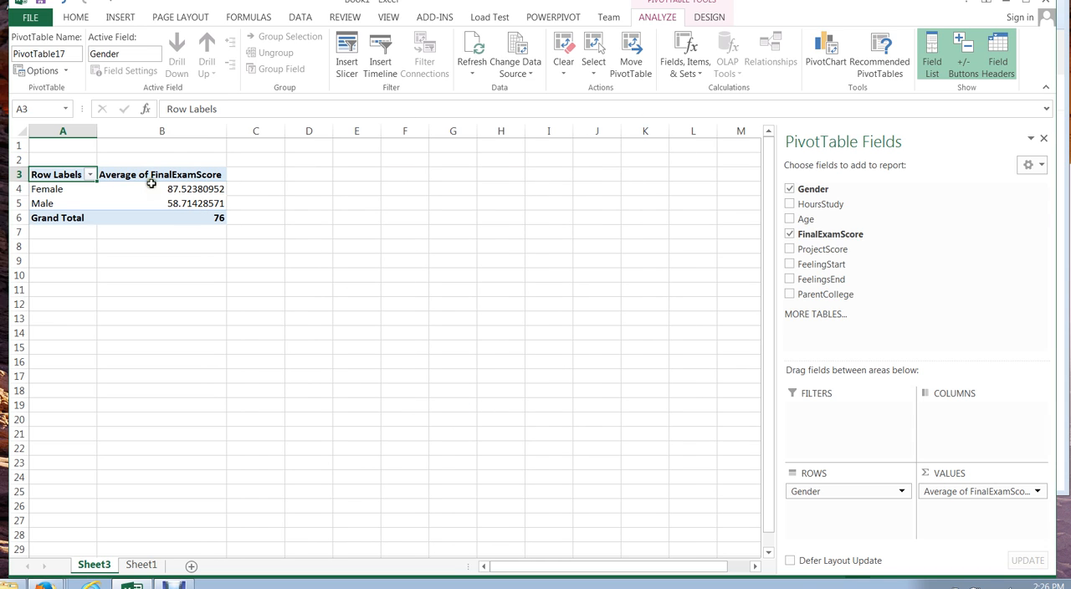
Add ProjectScore to the values and summarize it by Average
{"action": "mouse_move", "coordinate": [201, 193]}
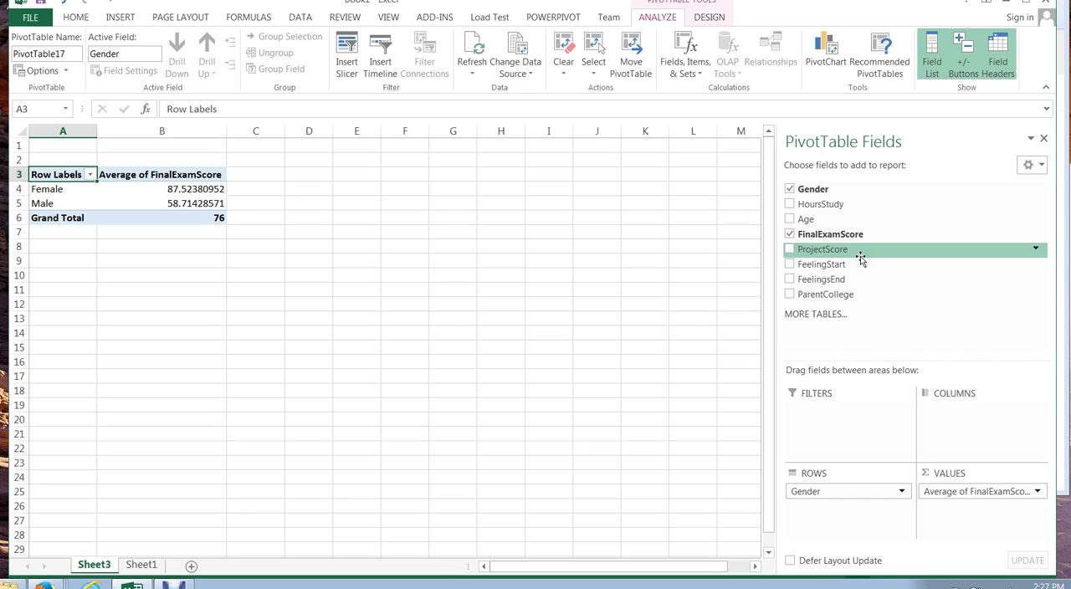
{"action": "left_click", "coordinate": [789, 249]}
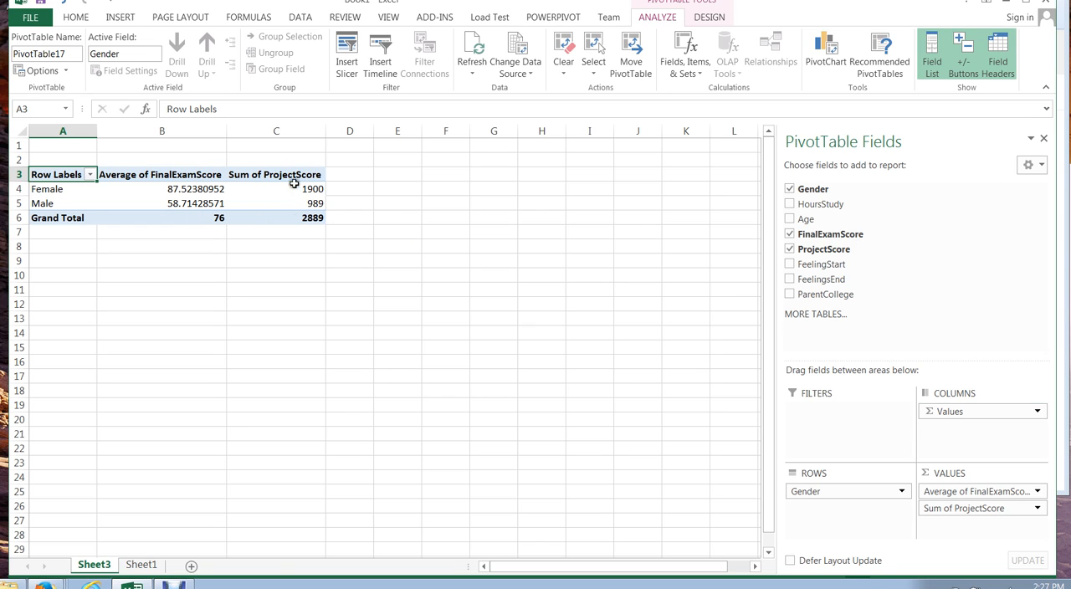
{"action": "left_click", "coordinate": [1037, 508]}
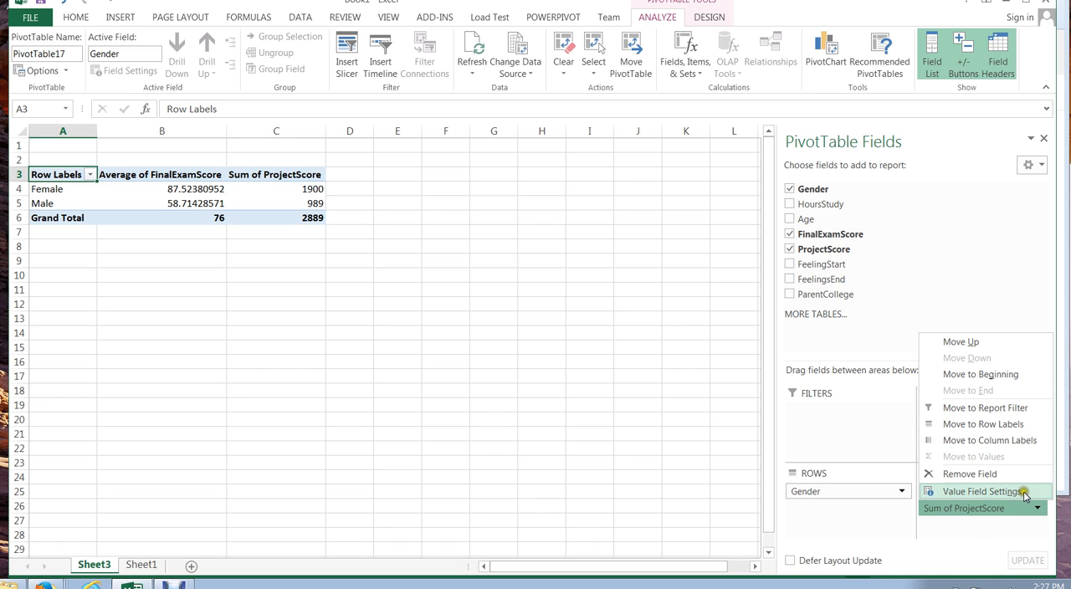
{"action": "left_click", "coordinate": [1026, 493]}
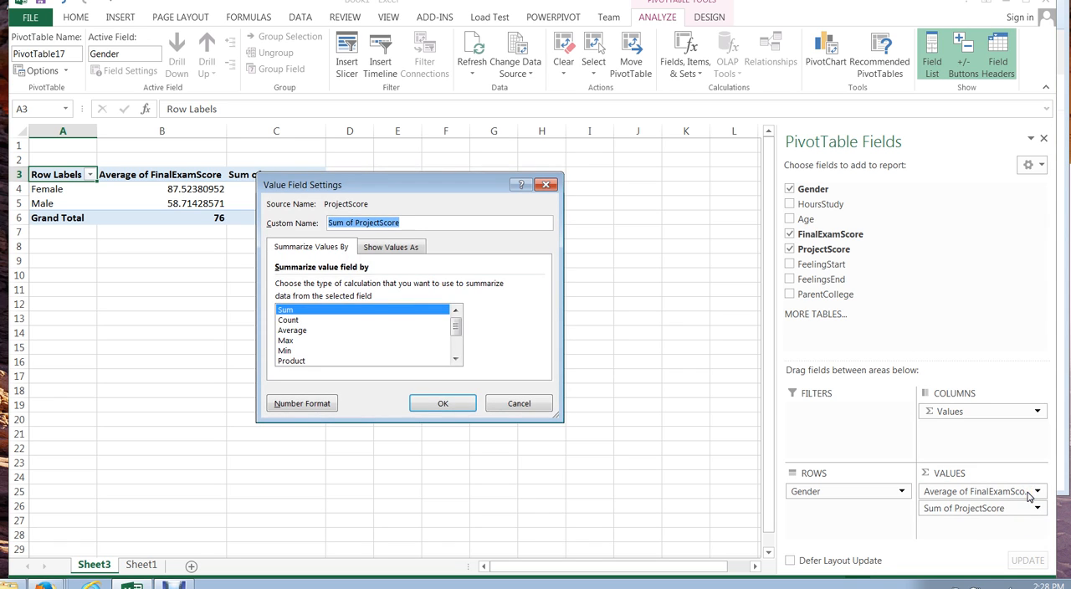
{"action": "left_click", "coordinate": [316, 331]}
{"action": "left_click", "coordinate": [442, 396]}
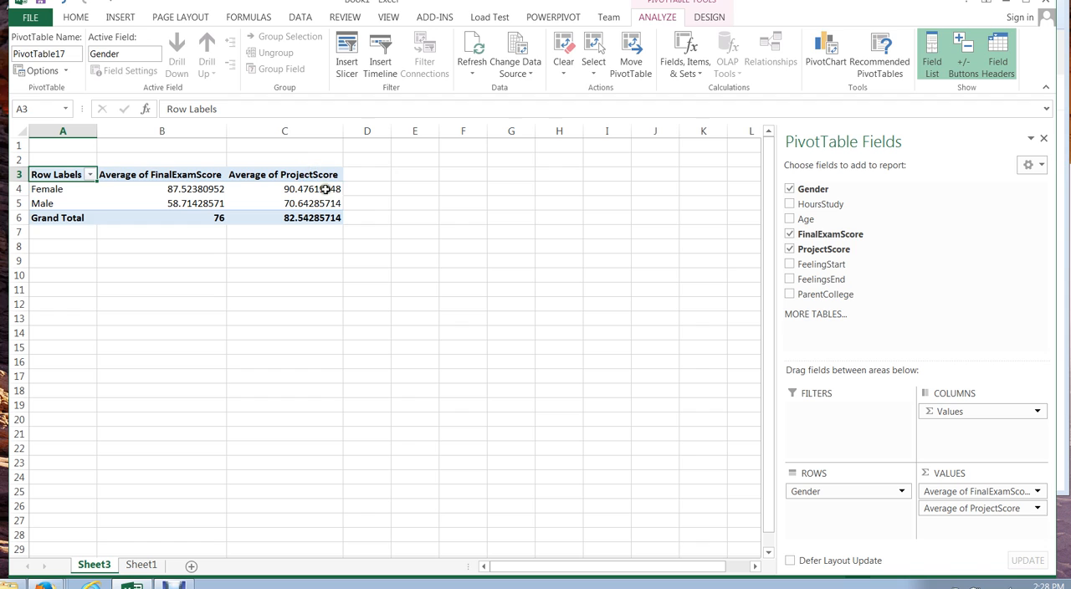
Remove the value fields and the Gender field to clear the PivotTable layout
{"action": "mouse_move", "coordinate": [328, 190]}
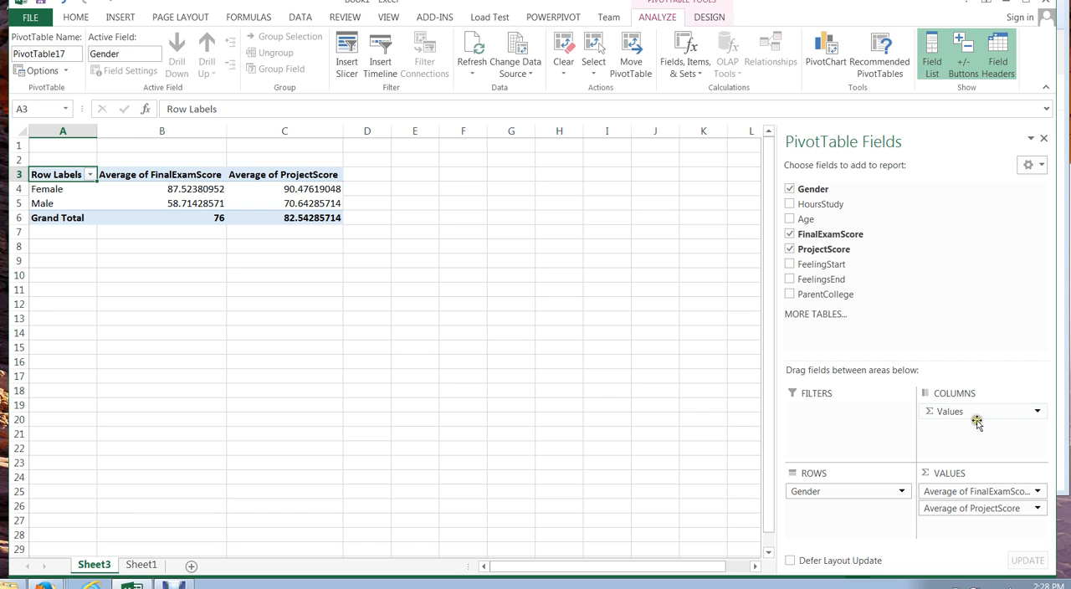
{"action": "left_click_drag", "start_coordinate": [979, 411], "coordinate": [963, 327]}
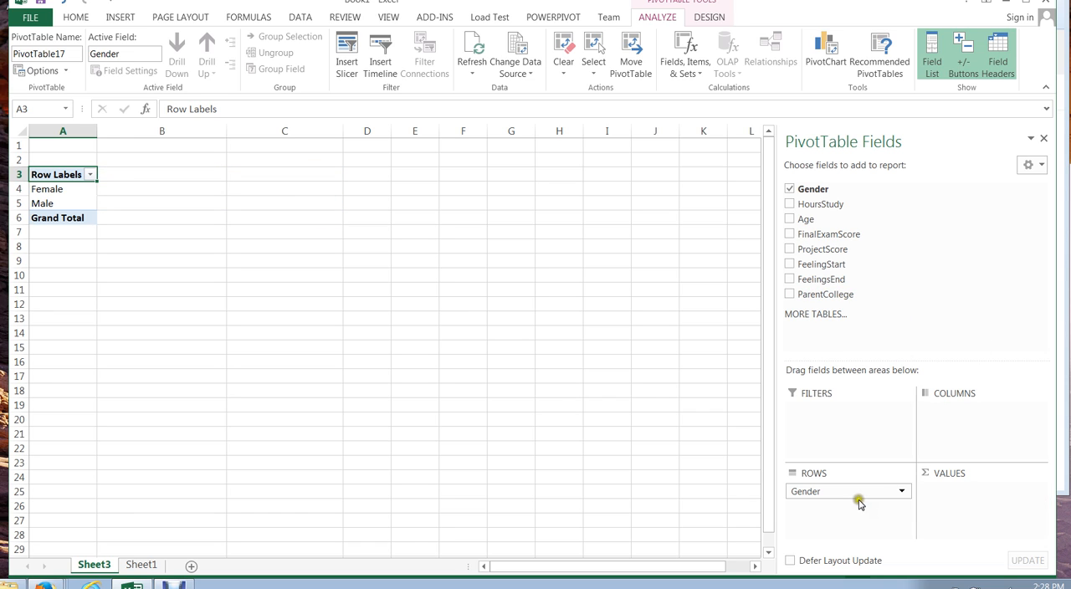
{"action": "left_click_drag", "start_coordinate": [856, 499], "coordinate": [926, 238]}
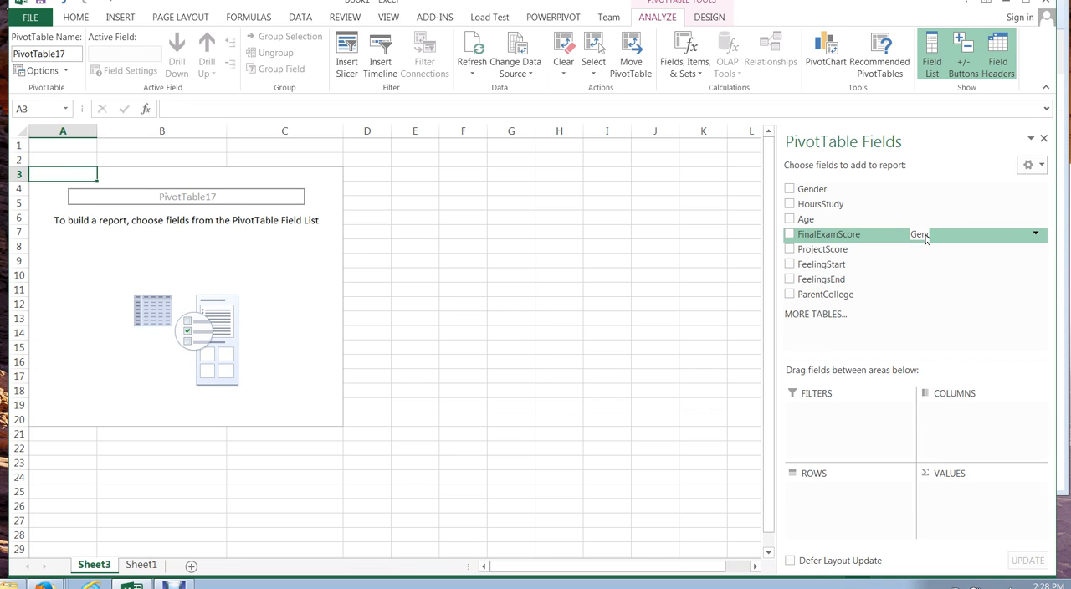
Add HoursStudy as a summed value and place Age as the row field
{"action": "left_click", "coordinate": [789, 204]}
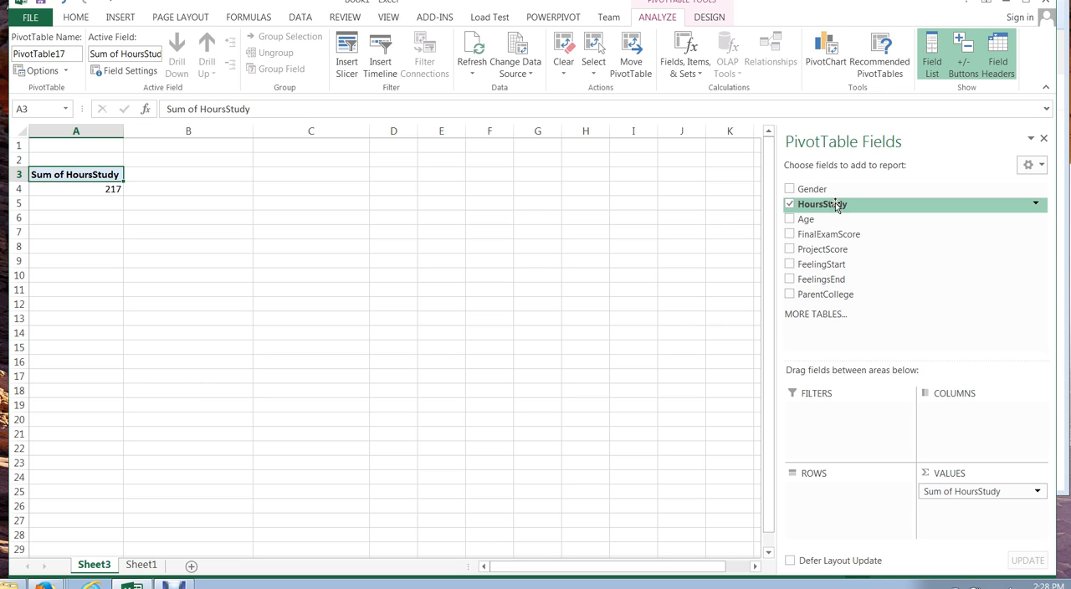
{"action": "left_click", "coordinate": [789, 220]}
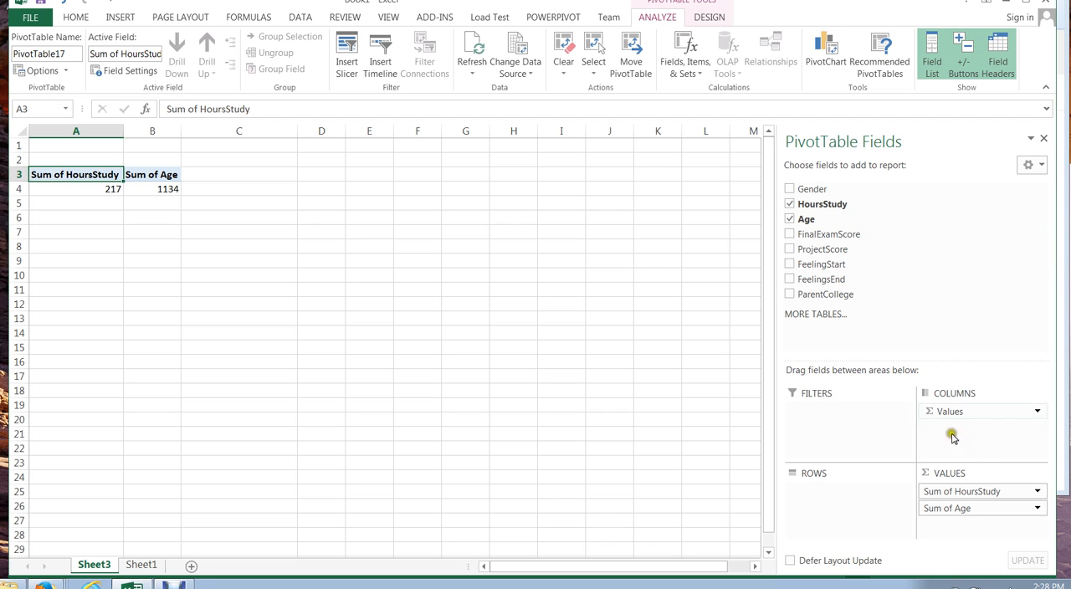
{"action": "left_click", "coordinate": [952, 510]}
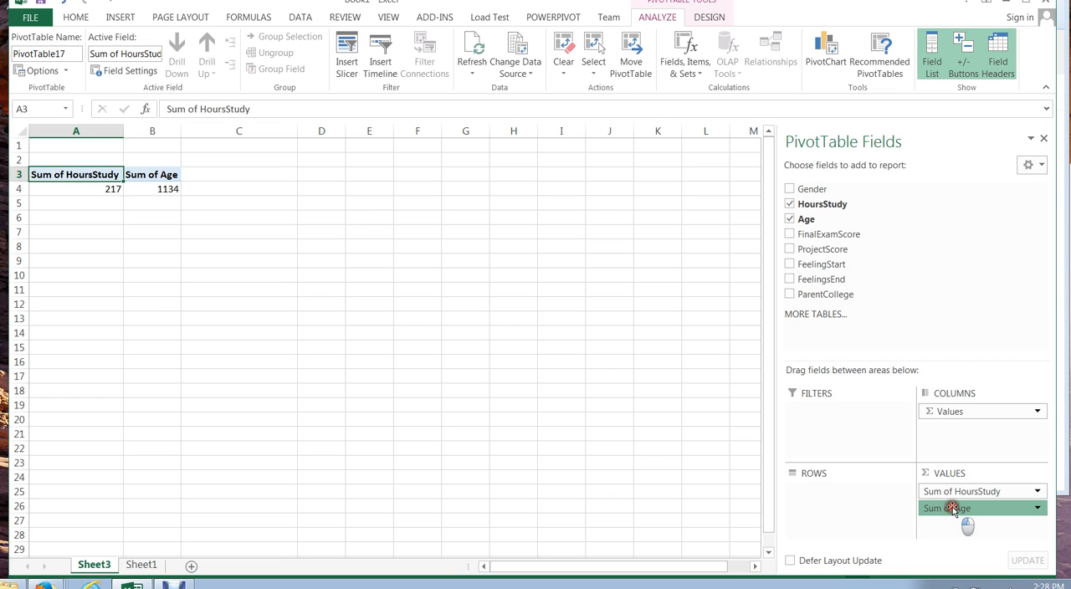
{"action": "left_click_drag", "start_coordinate": [952, 509], "coordinate": [840, 492]}
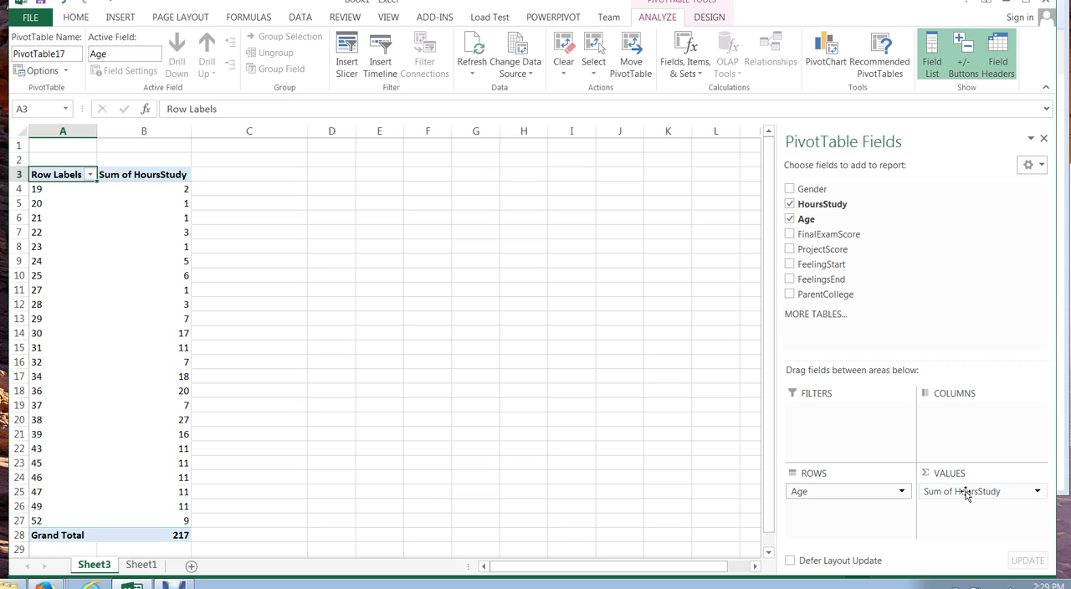
Replace HoursStudy and Age with FeelingStart and FeelingsEnd as values and Gender as the row field
{"action": "left_click_drag", "start_coordinate": [967, 493], "coordinate": [961, 311]}
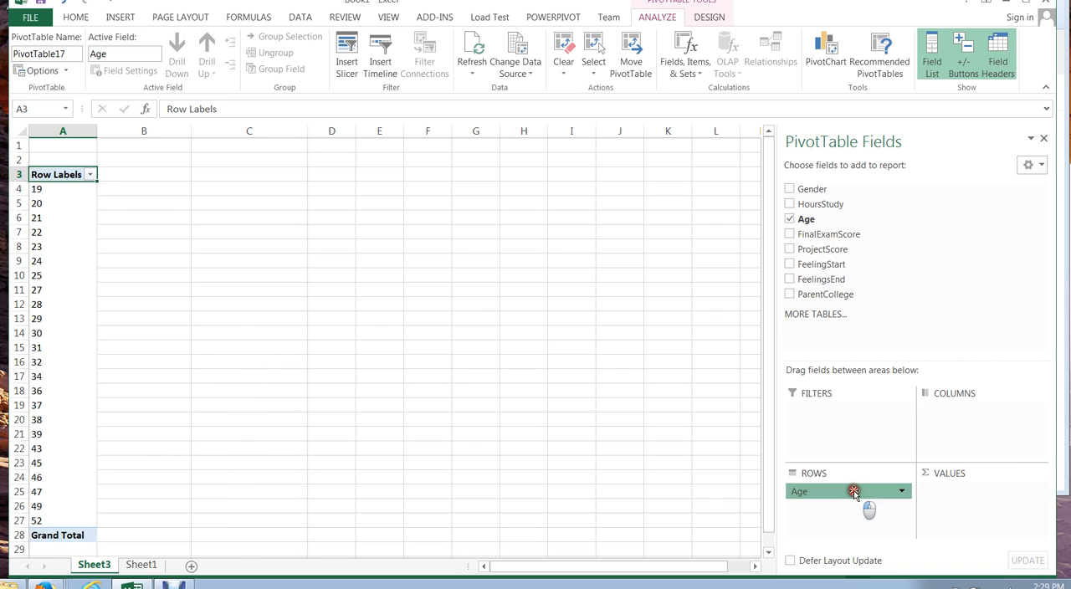
{"action": "left_click_drag", "start_coordinate": [853, 492], "coordinate": [944, 232]}
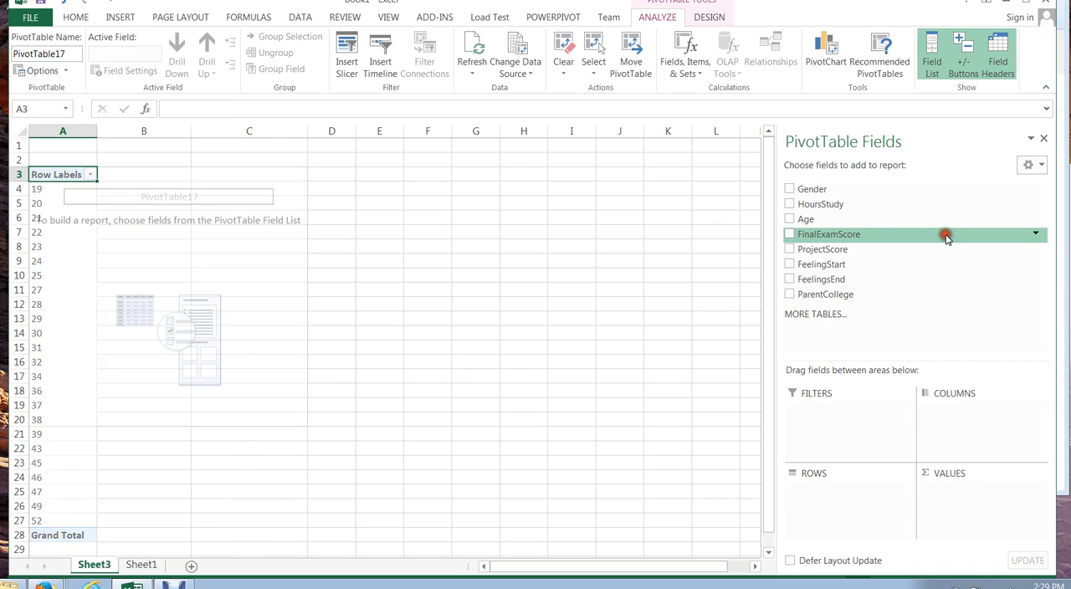
{"action": "left_click", "coordinate": [789, 266]}
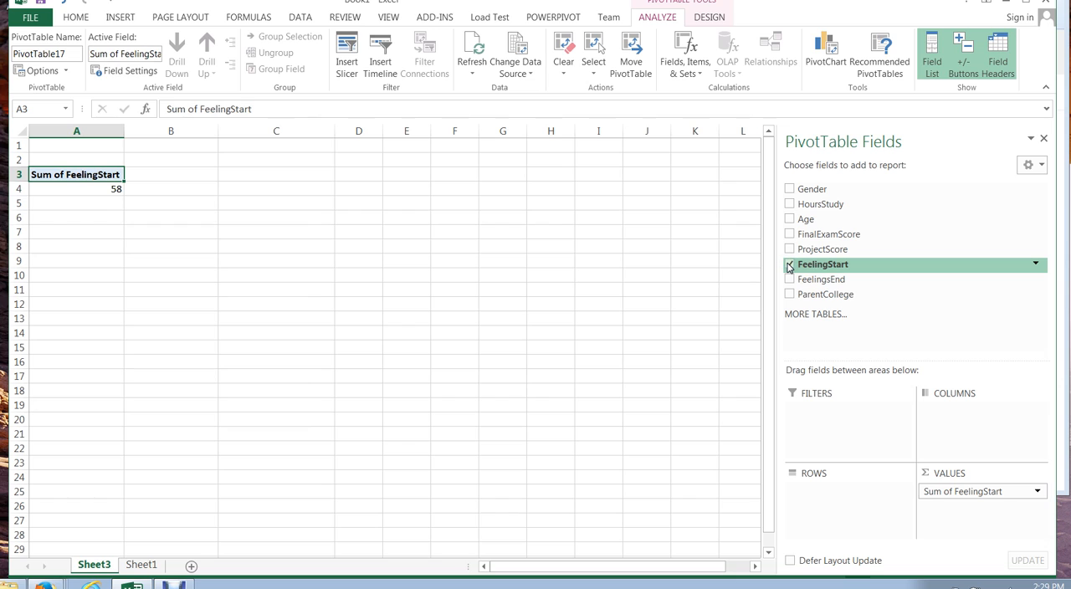
{"action": "left_click", "coordinate": [789, 281]}
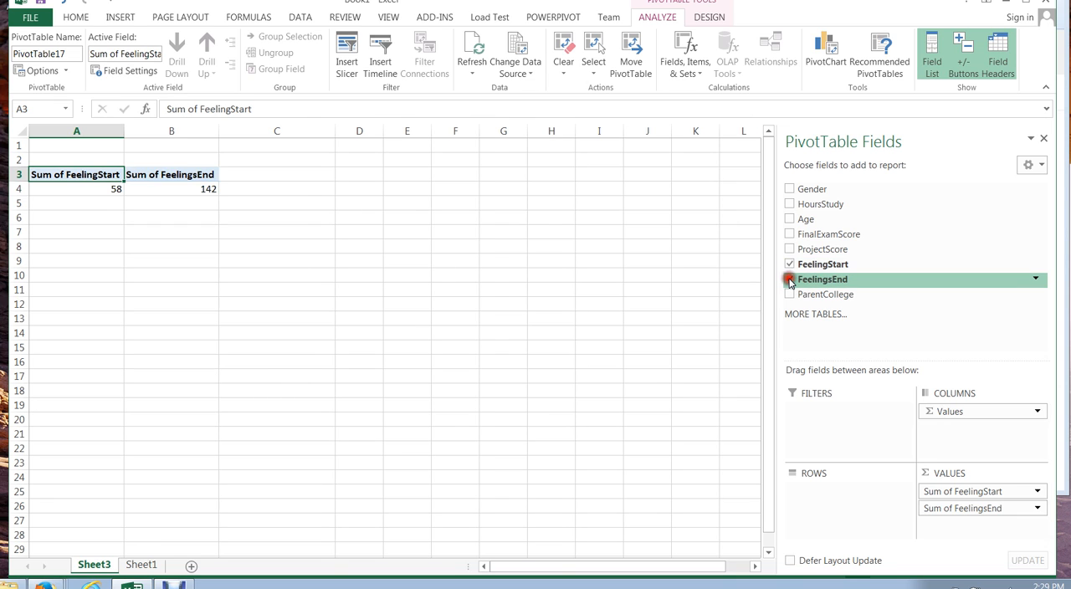
{"action": "left_click", "coordinate": [789, 190]}
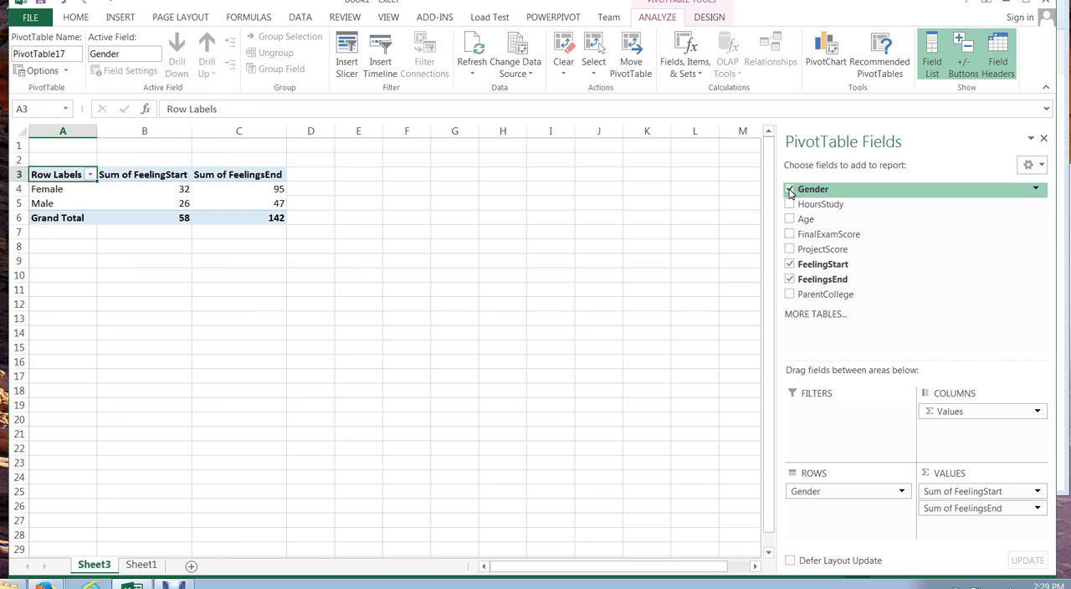
Summarize the FeelingStart value field by Average
{"action": "left_click", "coordinate": [1037, 495]}
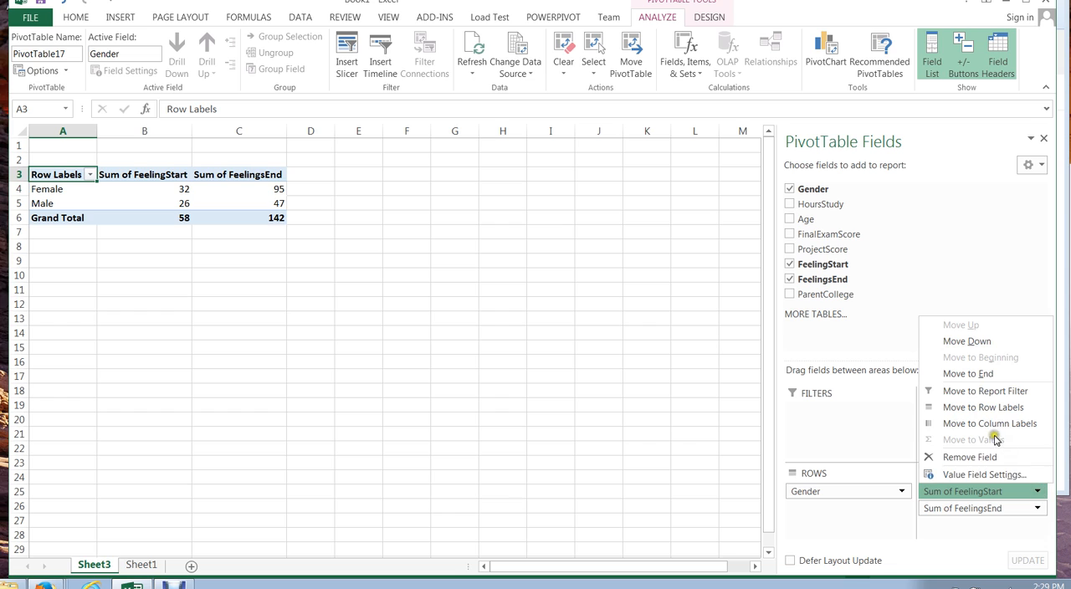
{"action": "left_click", "coordinate": [989, 474]}
{"action": "left_click", "coordinate": [350, 330]}
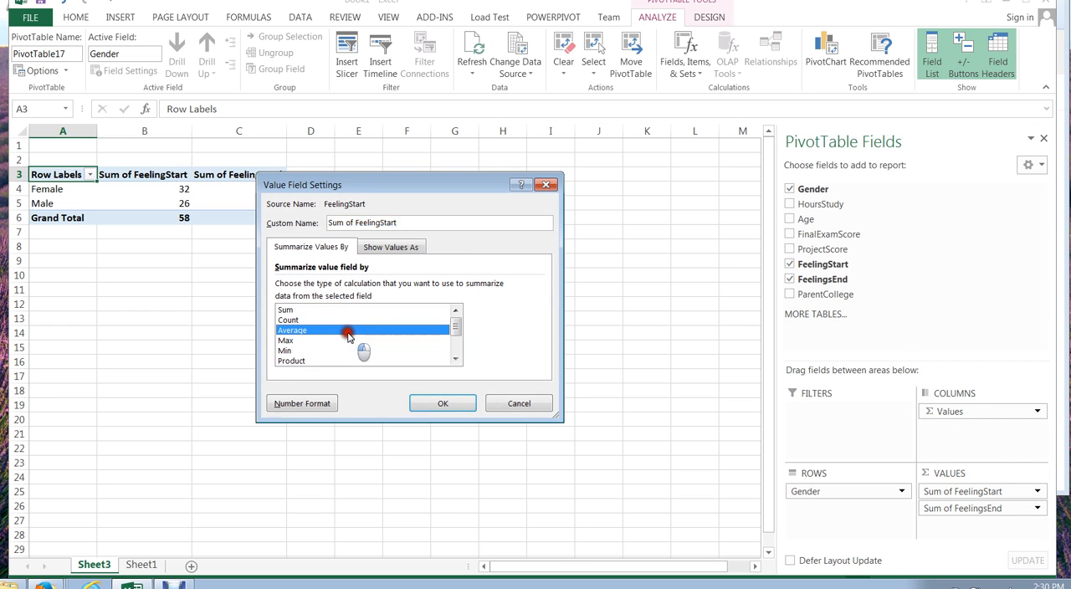
{"action": "left_click", "coordinate": [444, 404]}
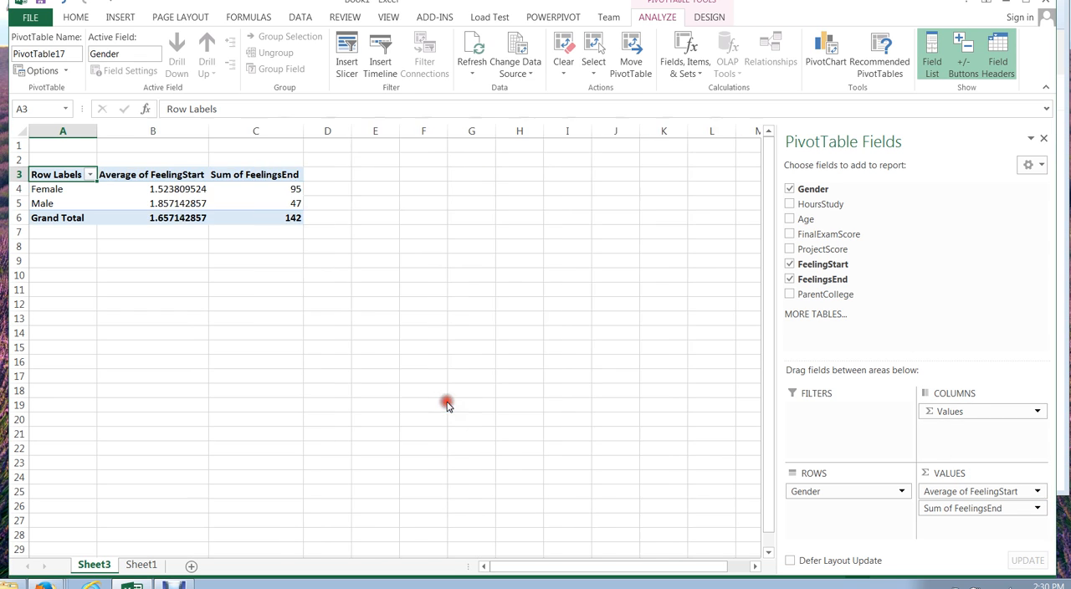
Summarize the FeelingsEnd value field by Average
{"action": "left_click", "coordinate": [1038, 509]}
{"action": "left_click", "coordinate": [990, 490]}
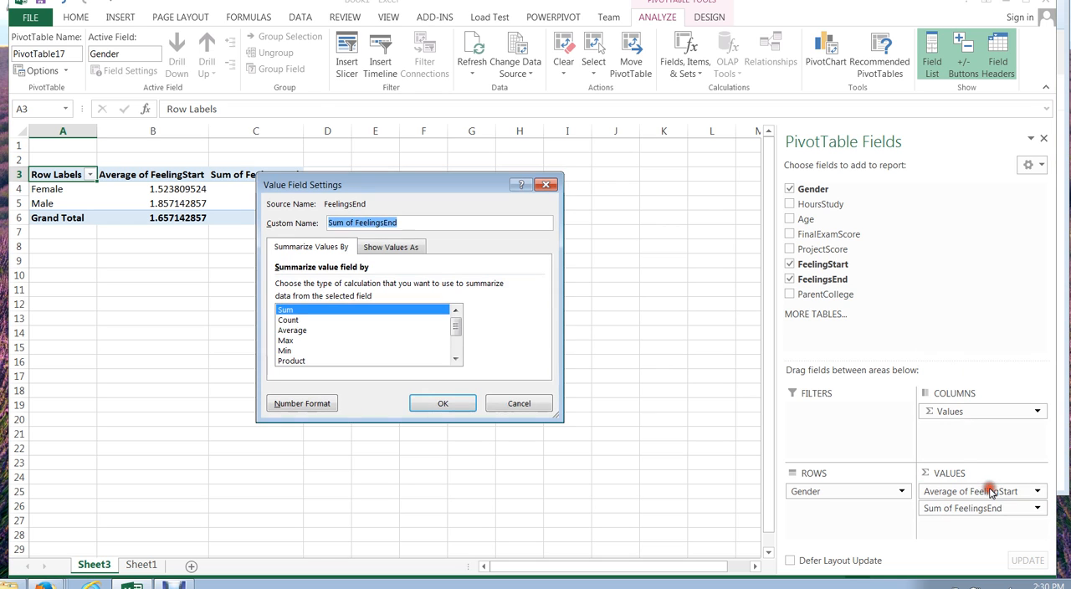
{"action": "left_click", "coordinate": [315, 331]}
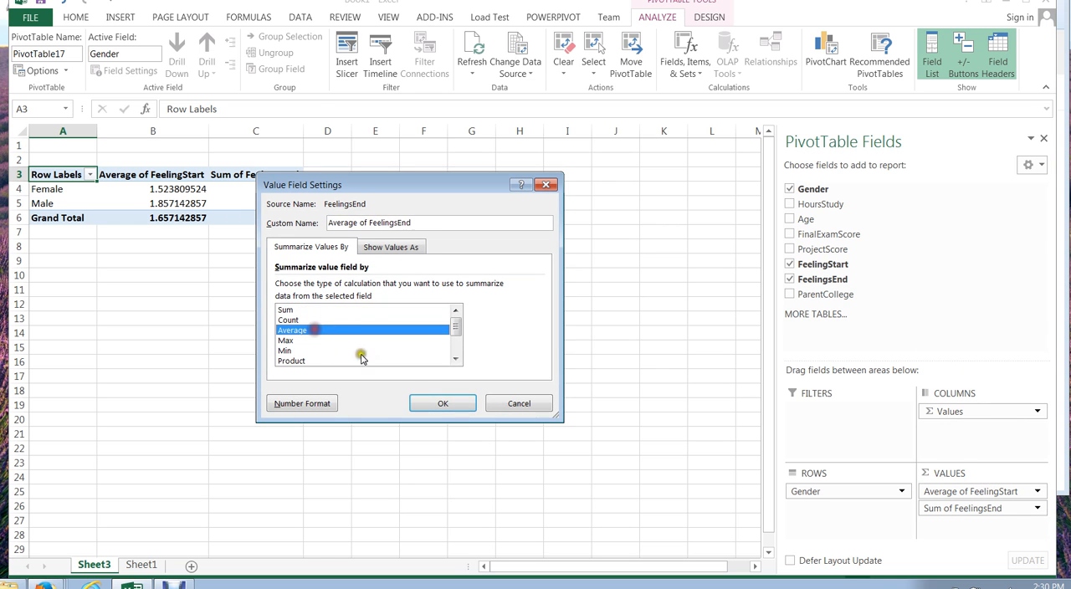
{"action": "left_click", "coordinate": [431, 404]}
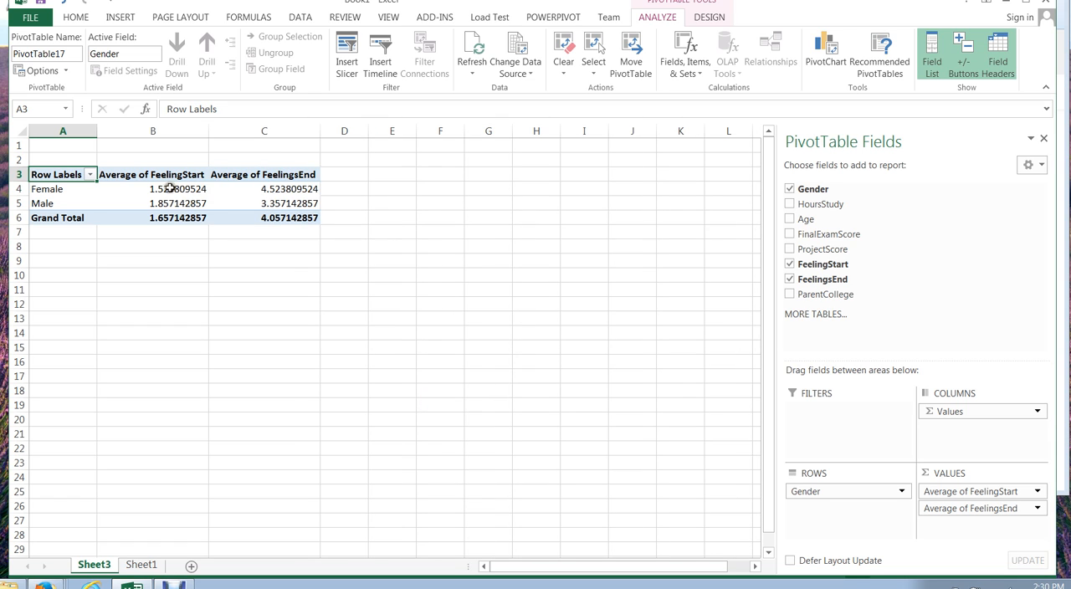
{"action": "mouse_move", "coordinate": [171, 190]}
{"action": "mouse_move", "coordinate": [147, 220]}
{"action": "left_click", "coordinate": [174, 585]}
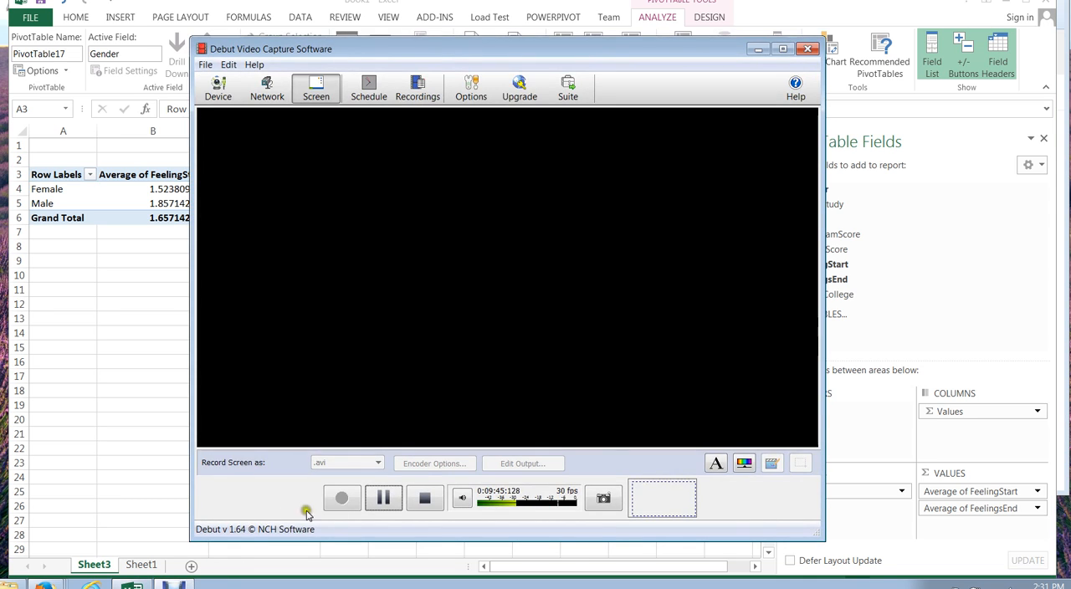